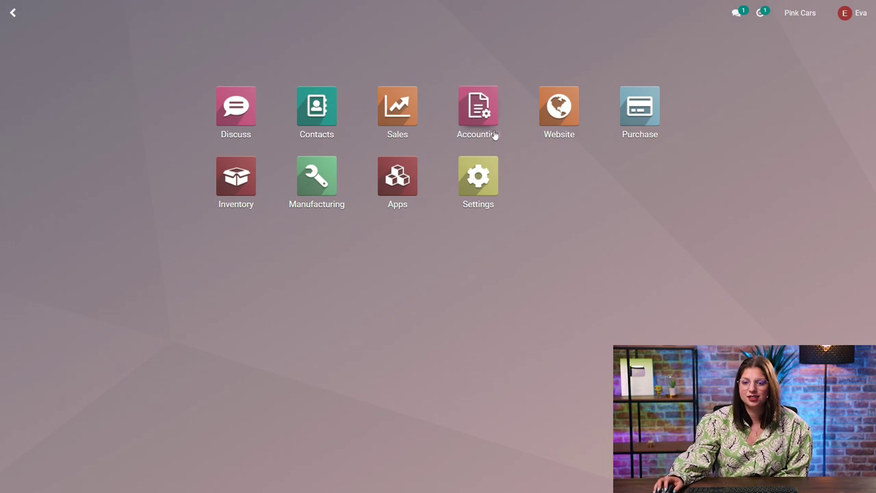
# Step: Open the list of taxes in the Accounting app's configuration
pyautogui.click(479, 108)
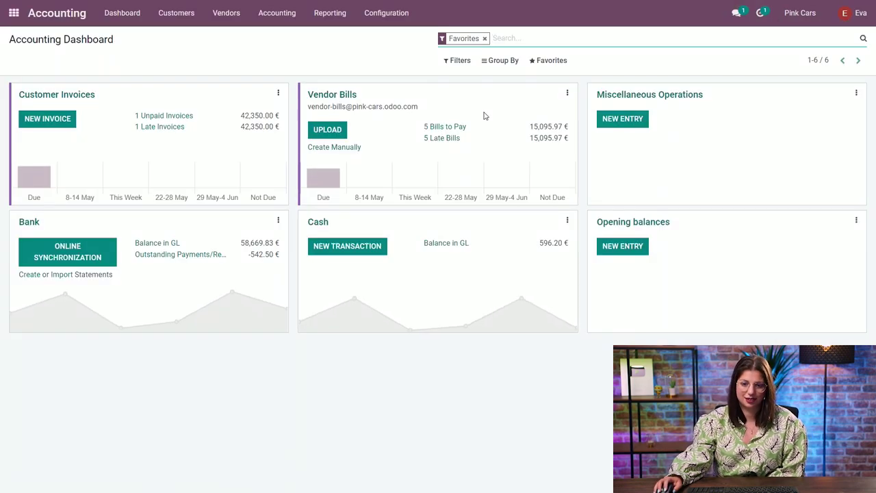
pyautogui.click(378, 15)
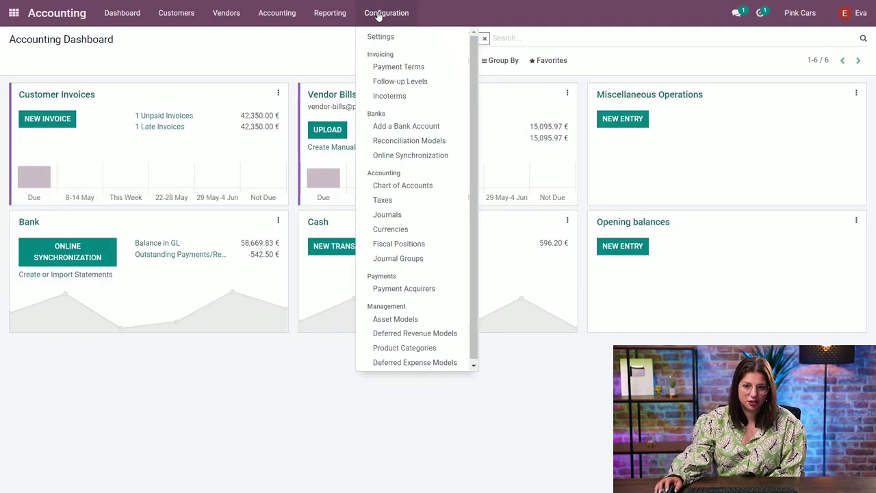
pyautogui.click(396, 203)
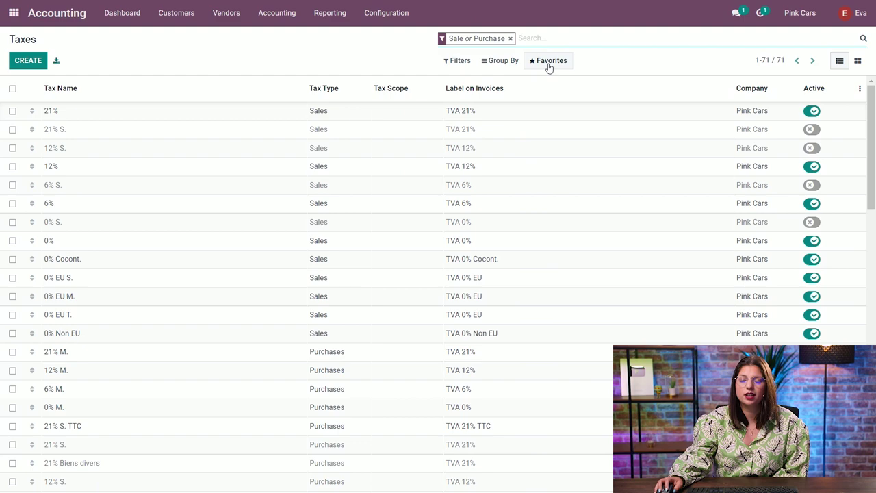
# Step: Group the taxes by tax type and activate the 21% S. tax in the Sales group
pyautogui.click(505, 64)
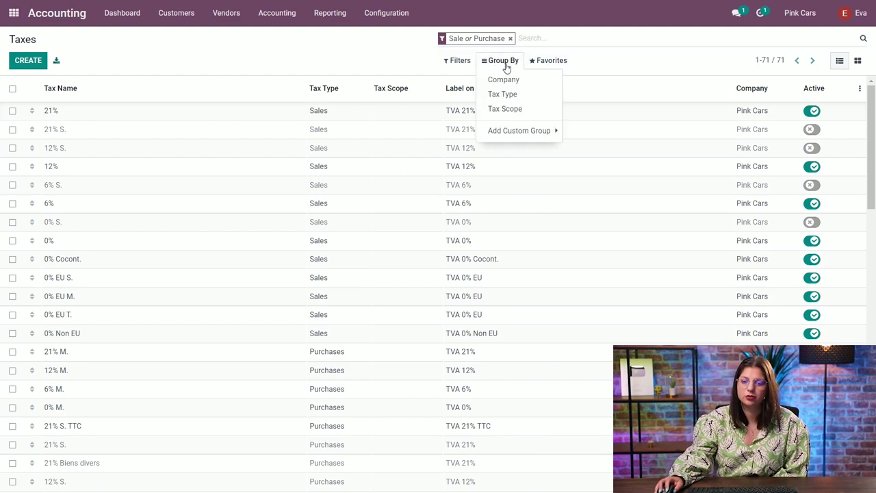
pyautogui.click(512, 94)
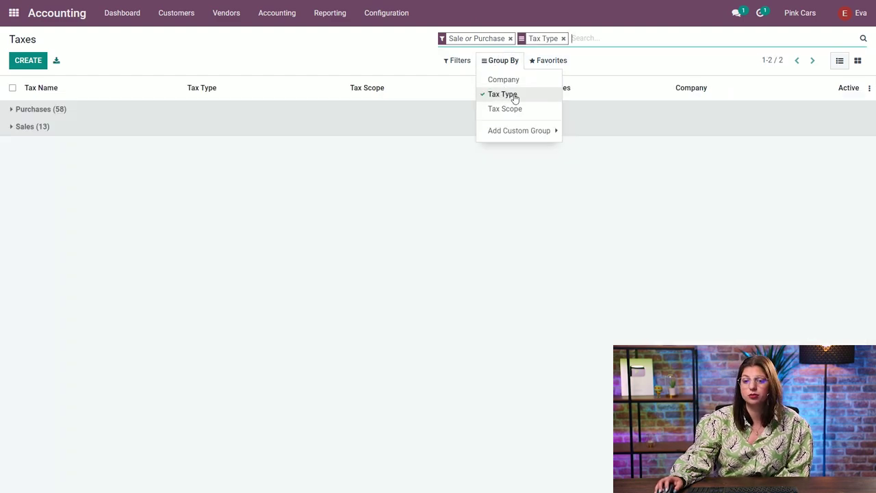
pyautogui.click(357, 63)
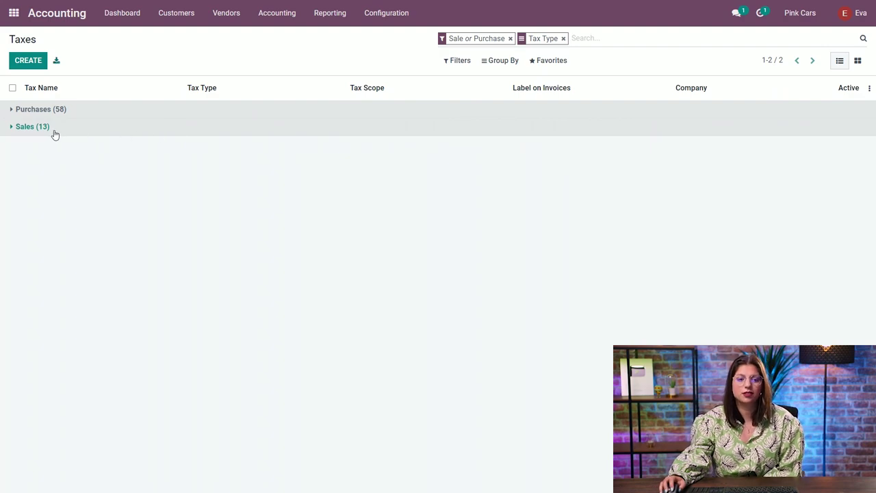
pyautogui.doubleClick(75, 136)
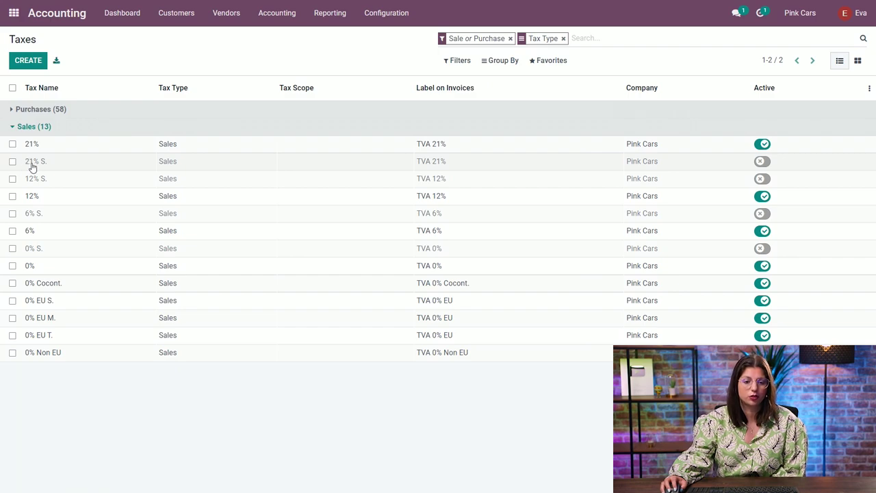
pyautogui.click(763, 162)
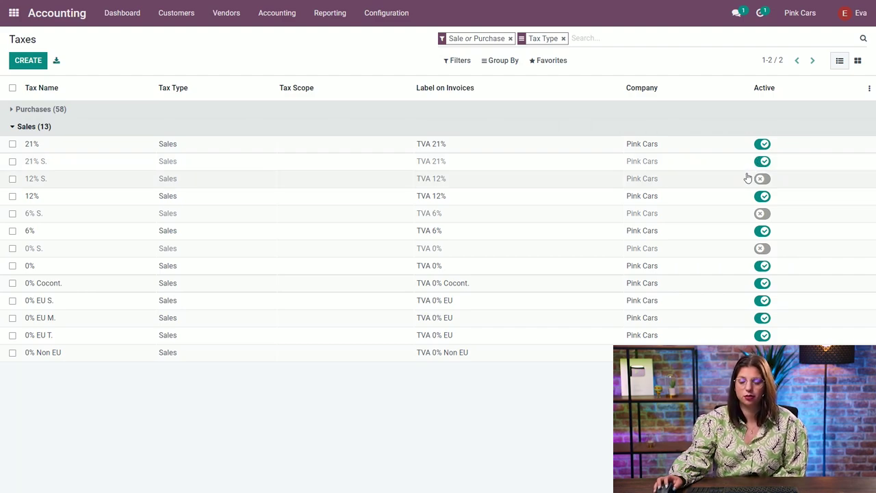
# Step: Examine the 21% sales tax's definition and advanced options, and the default taxes in the Accounting settings
pyautogui.click(208, 145)
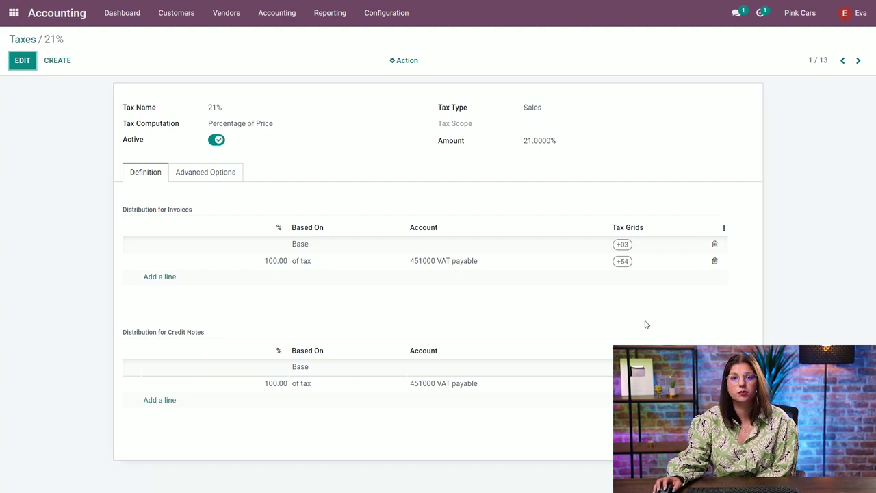
pyautogui.click(195, 179)
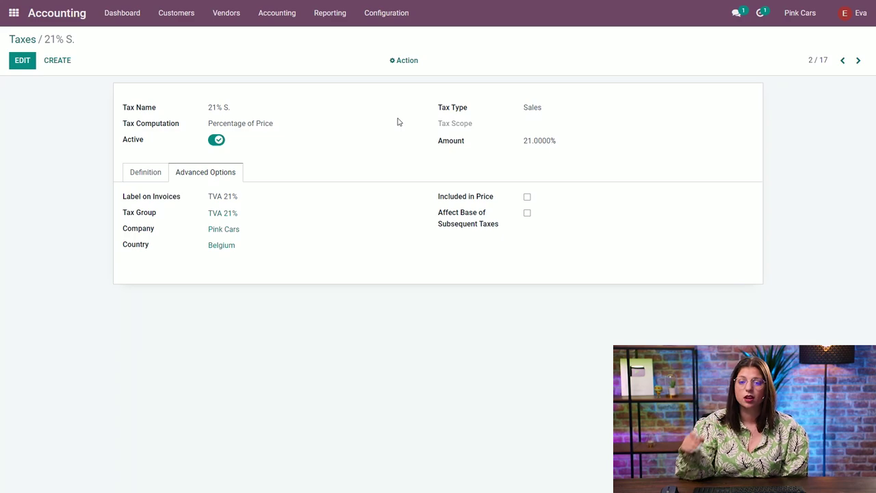
pyautogui.click(389, 19)
pyautogui.click(394, 38)
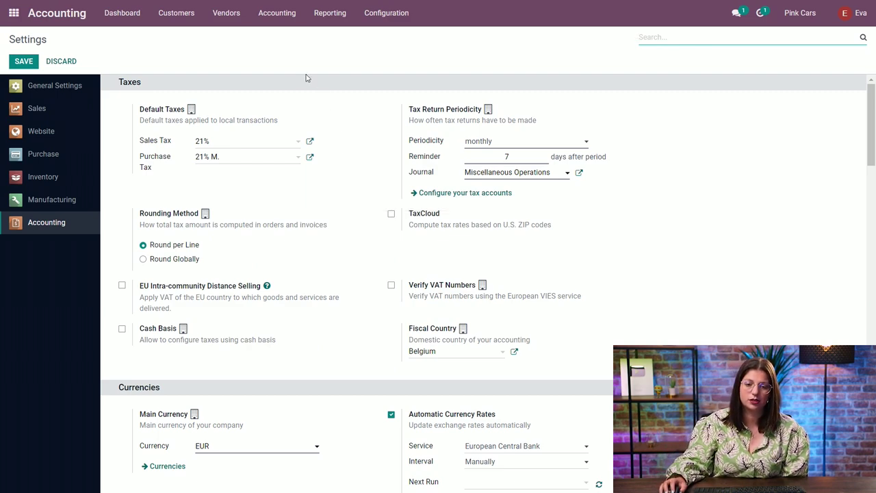
# Step: Create a new customer invoice from the Accounting dashboard and select the first suggested customer
pyautogui.click(183, 23)
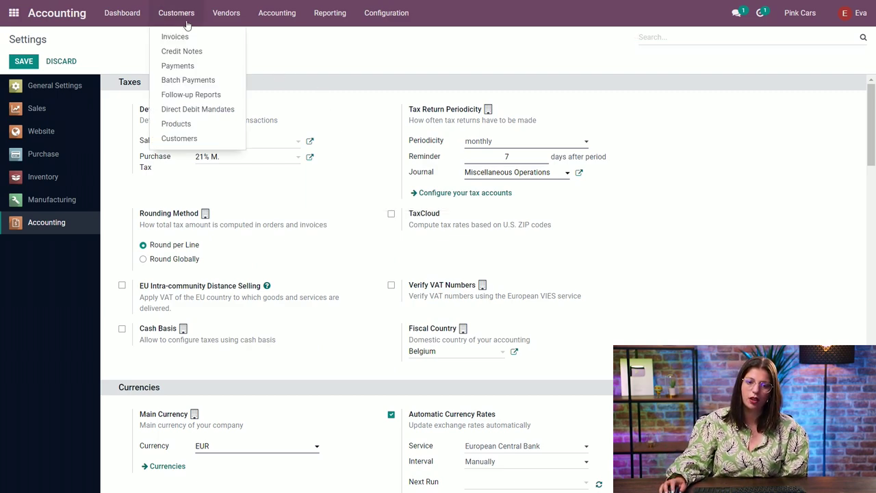
pyautogui.click(115, 30)
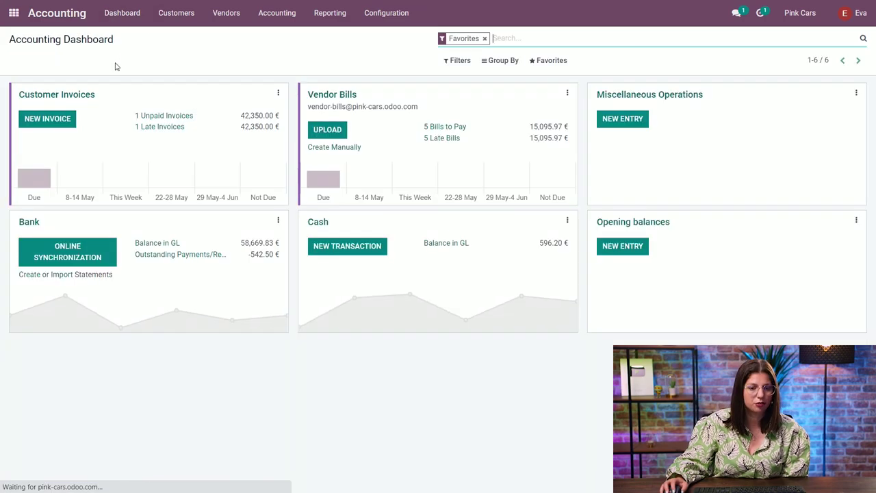
pyautogui.click(58, 127)
pyautogui.click(131, 173)
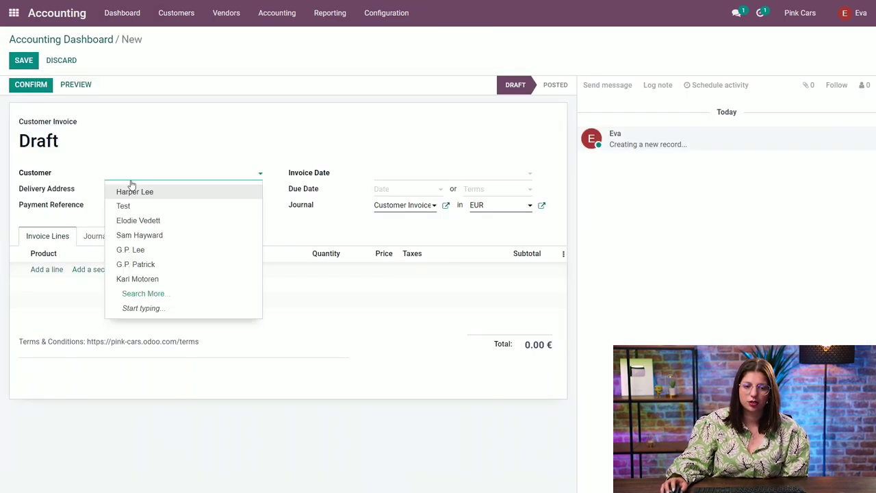
pyautogui.click(133, 194)
# Step: Add an invoice line, remove its prefilled 21% tax and choose Dash cam as the product
pyautogui.click(39, 282)
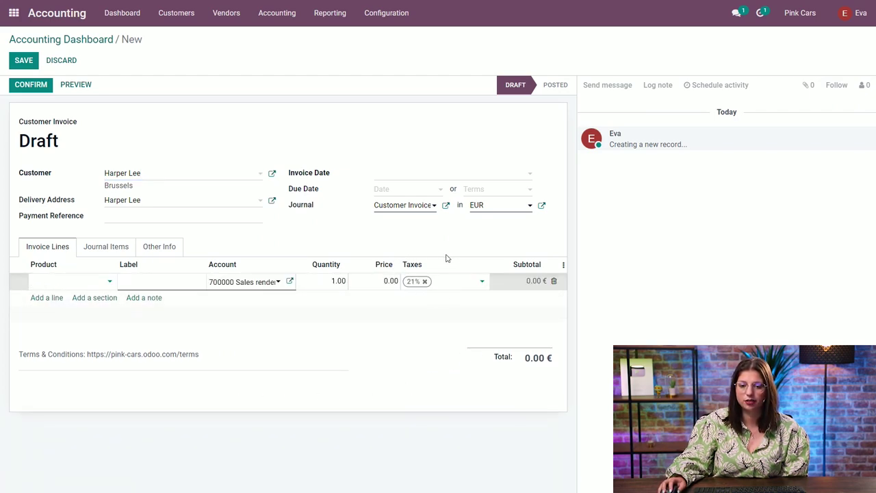
pyautogui.click(425, 282)
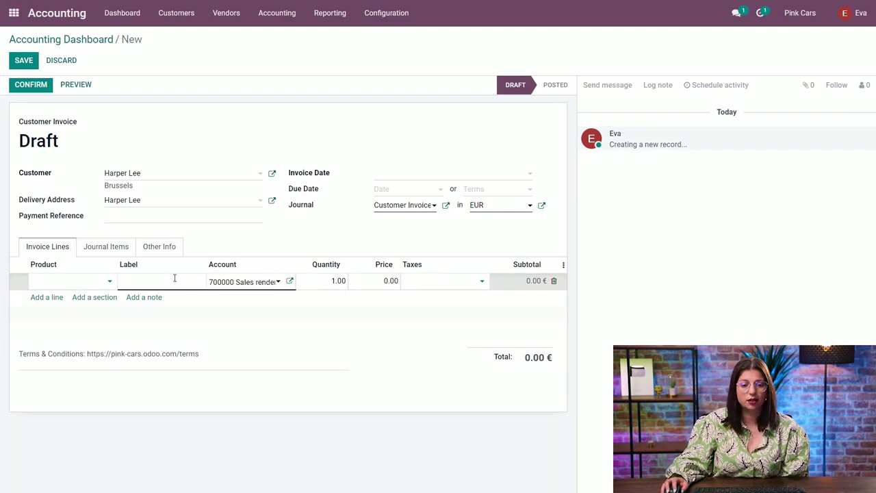
pyautogui.click(94, 284)
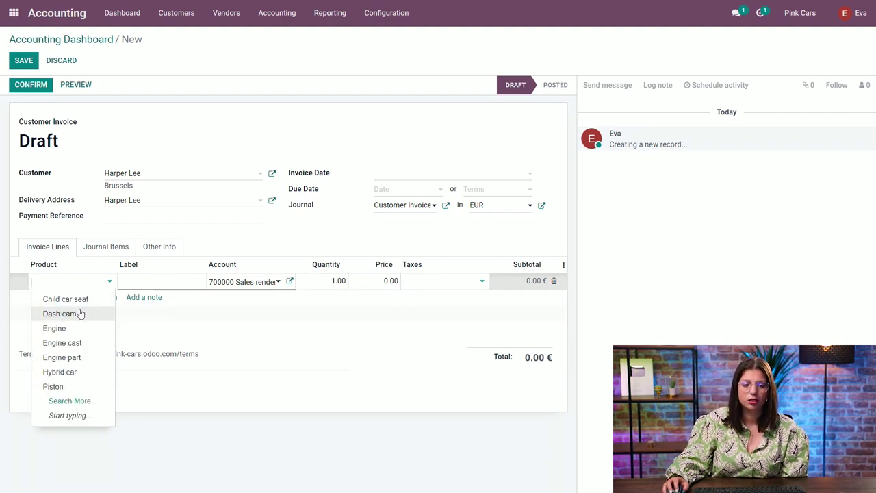
pyautogui.click(80, 314)
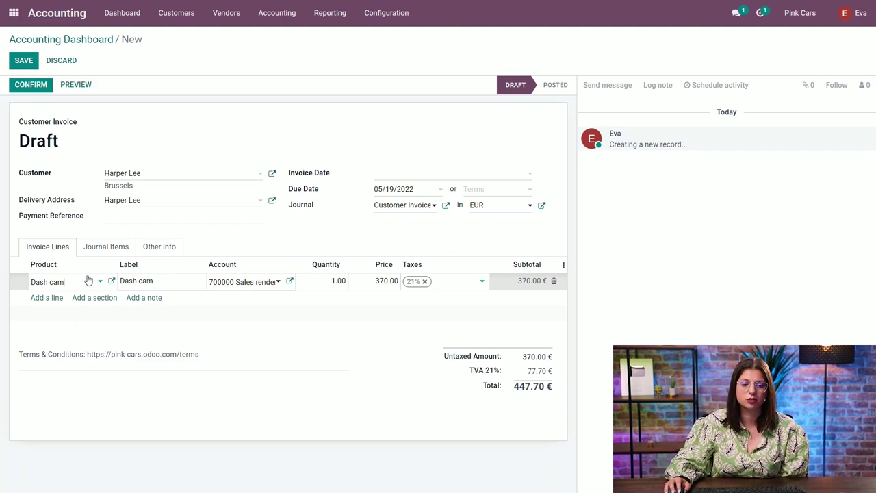
# Step: Examine the customer taxes and vendor taxes set on the Dash cam product, and save the product form
pyautogui.click(111, 281)
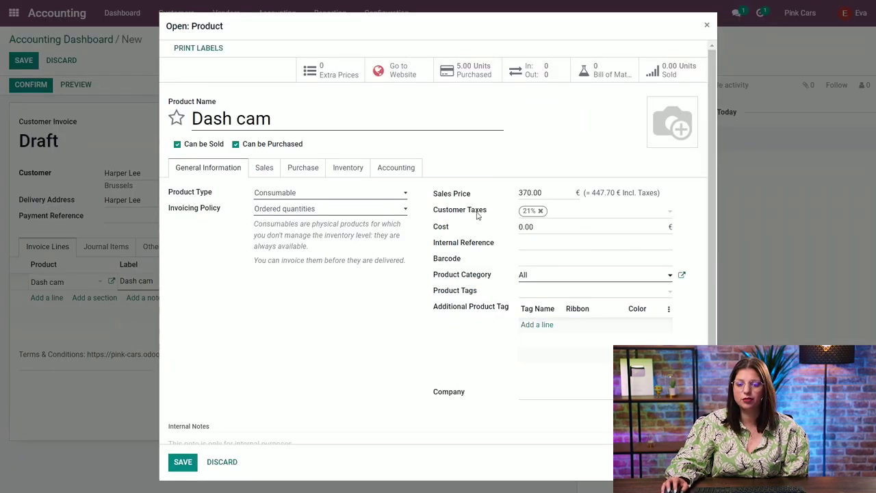
pyautogui.moveTo(437, 210); pyautogui.dragTo(486, 215)
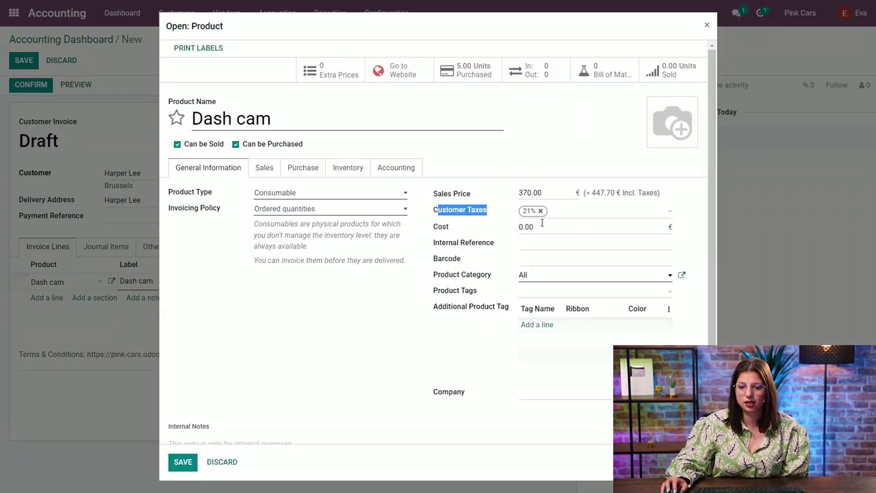
pyautogui.click(304, 167)
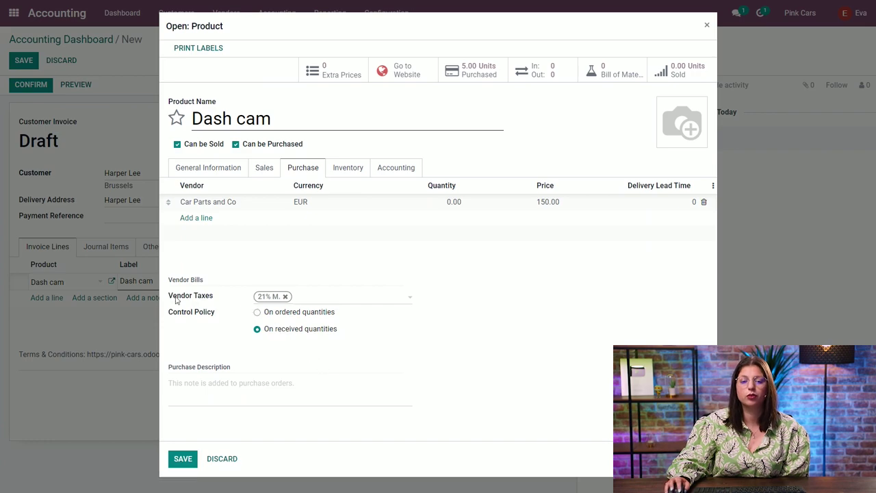
pyautogui.moveTo(211, 298)
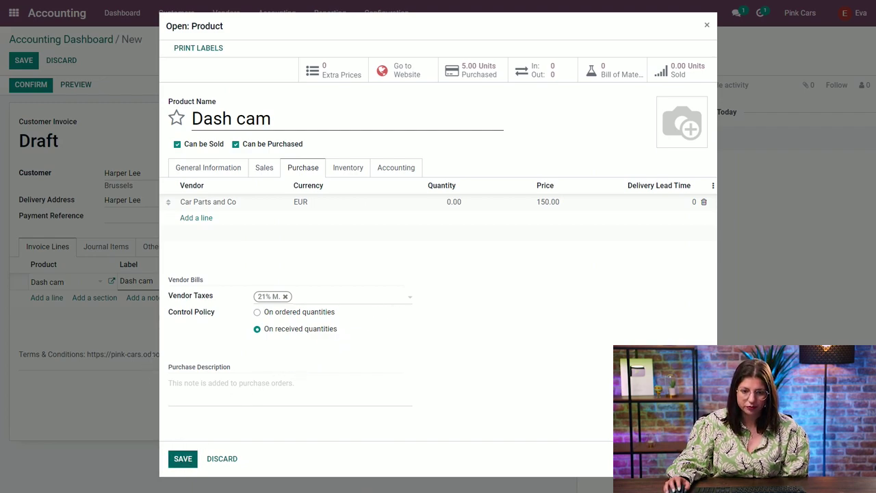
pyautogui.click(183, 458)
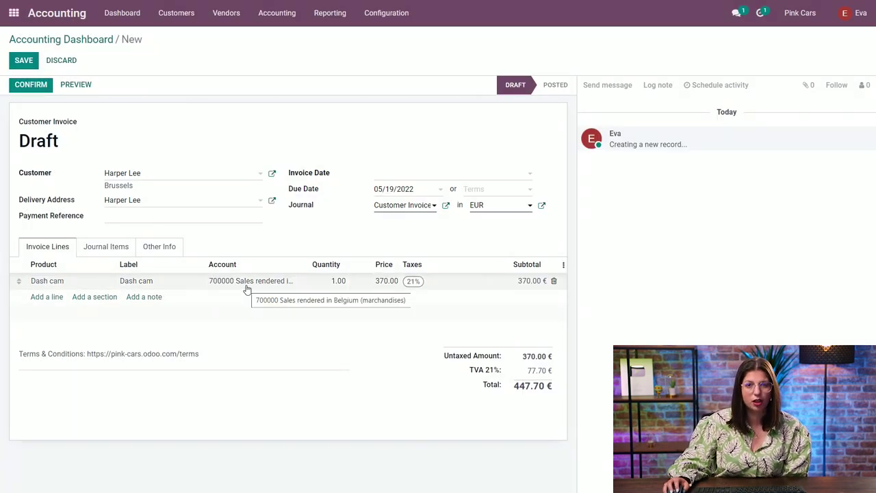
# Step: Examine the default taxes of the invoice line's account 700000, and discard the account form
pyautogui.click(247, 286)
pyautogui.click(290, 282)
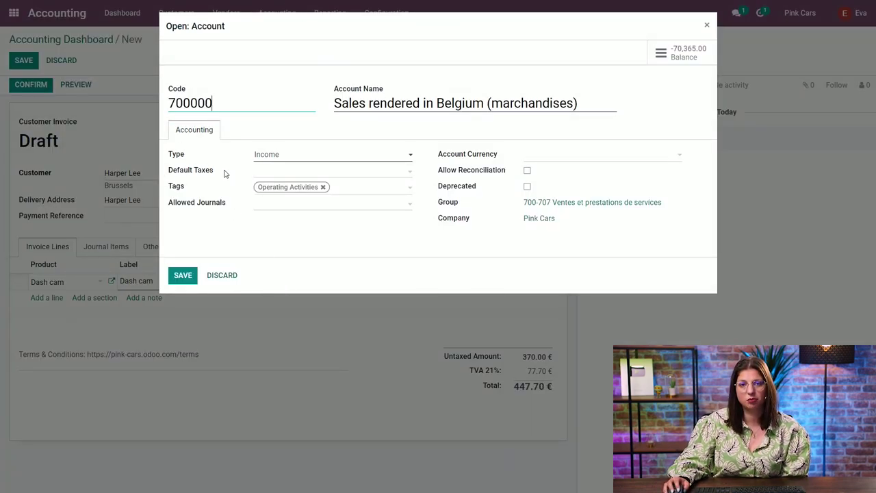
pyautogui.click(223, 277)
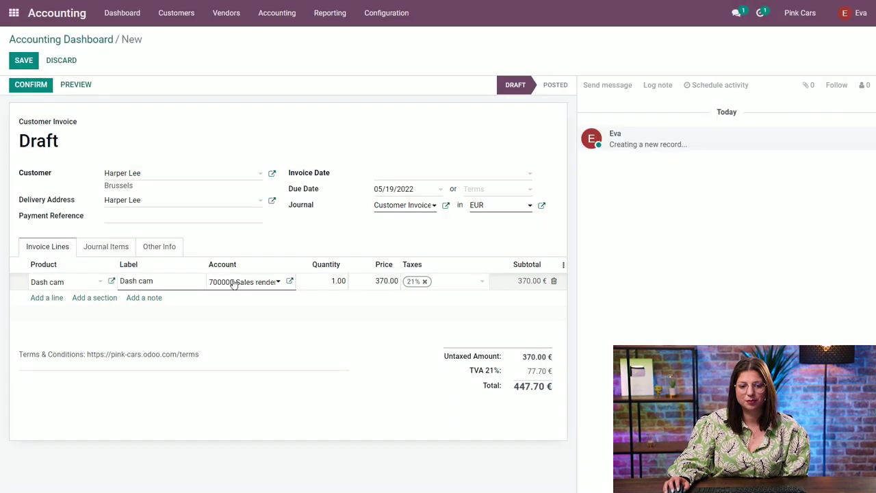
pyautogui.click(304, 243)
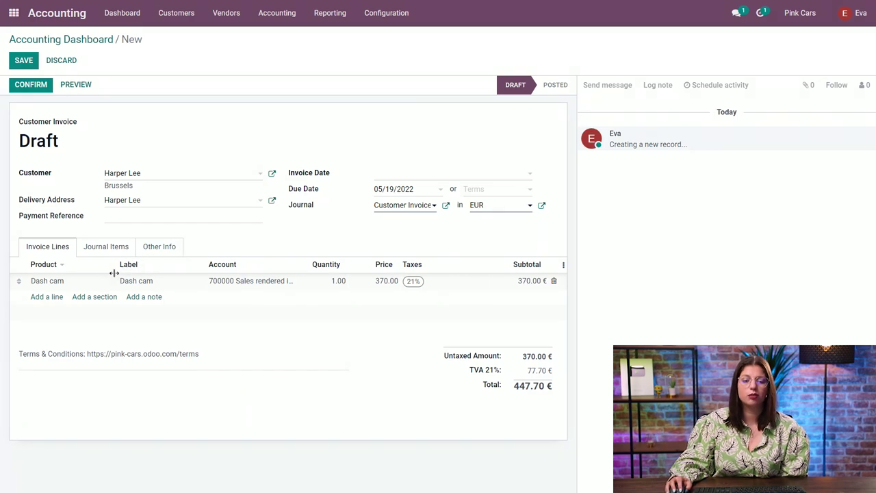
# Step: Check the accounts and tax grids in the draft invoice's journal items, and return to the invoice lines
pyautogui.click(106, 247)
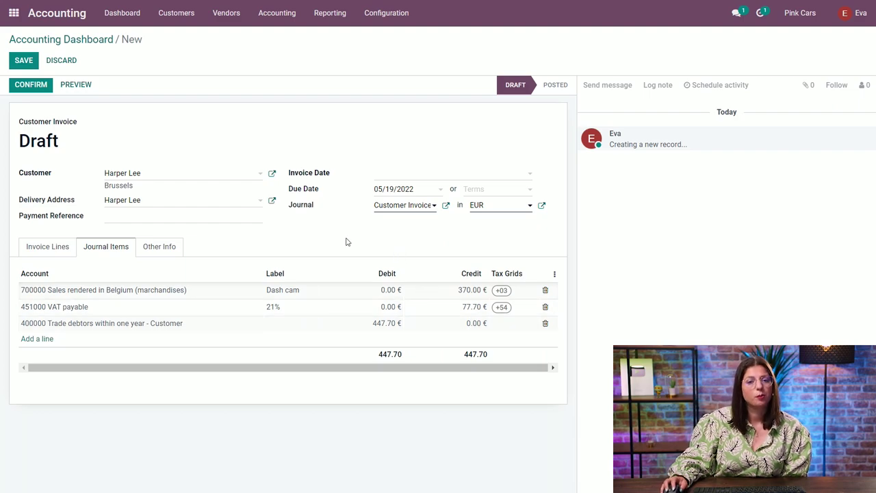
pyautogui.click(48, 251)
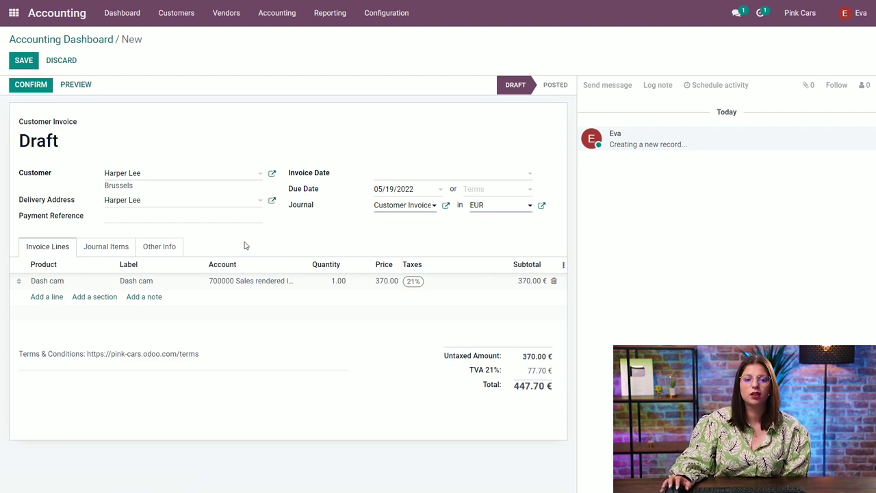